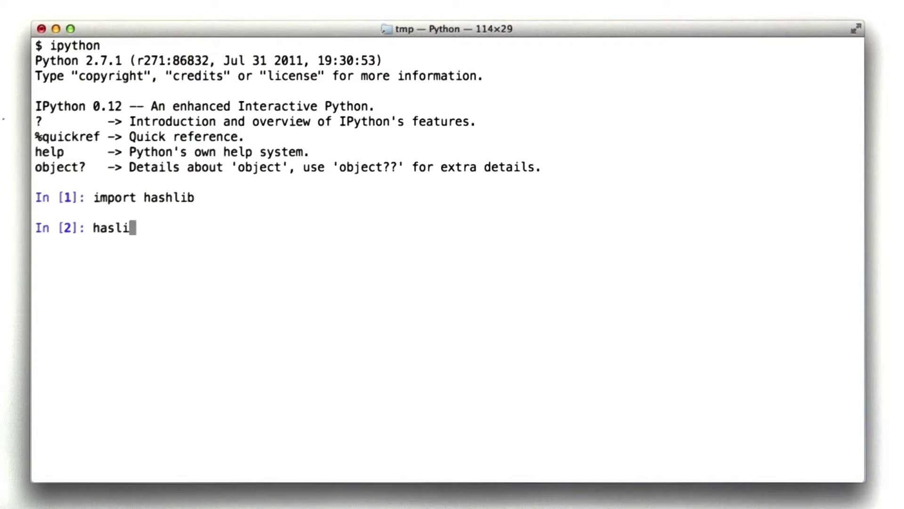
{"action": "type", "text": "b."}
Step: Tab-complete hashlib's attributes and create x = hashlib.md5("foo!")
{"action": "key", "text": "Tab"}
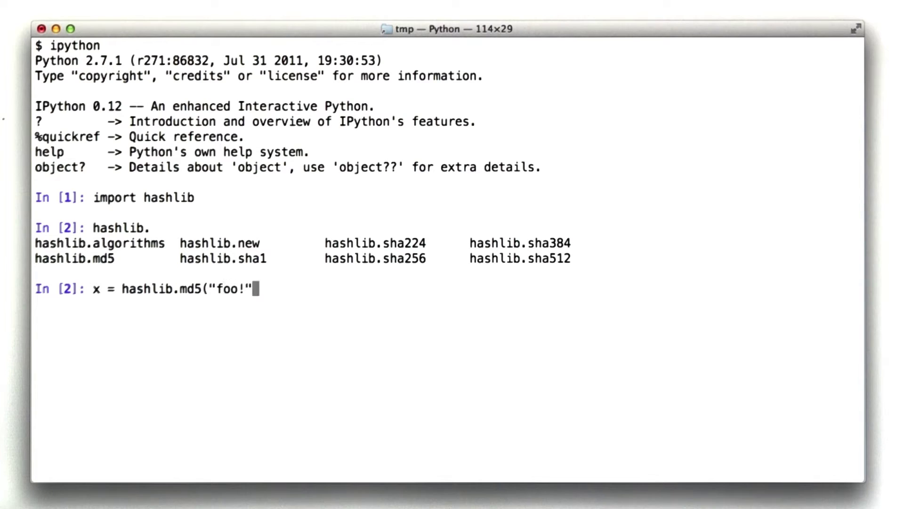
{"action": "type", "text": "x.hexdigest()"}
{"action": "key", "text": "Return"}
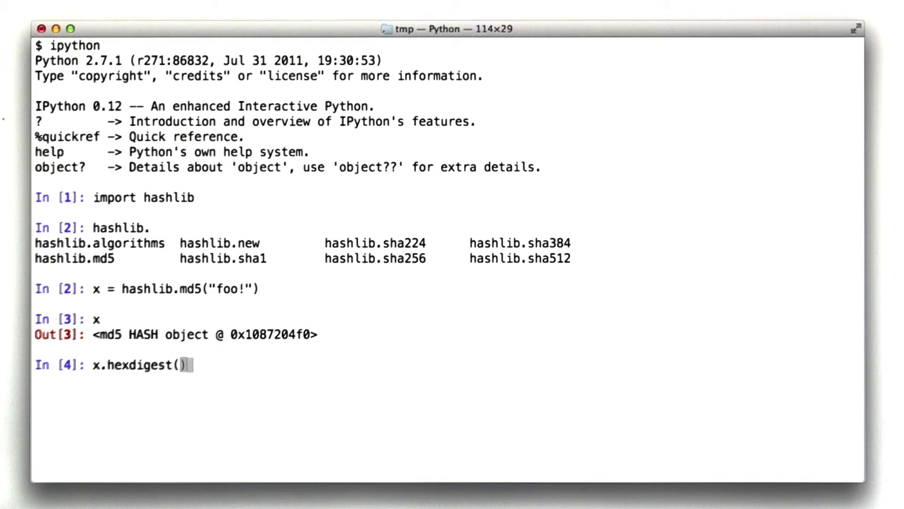
Step: Print x.hexdigest() for "foo!", giving 35af8b7a9490467f75f19c1e5459f7e7, and clear the prompt
{"action": "key", "text": "Return"}
{"action": "type", "text": "x.hexdigest()"}
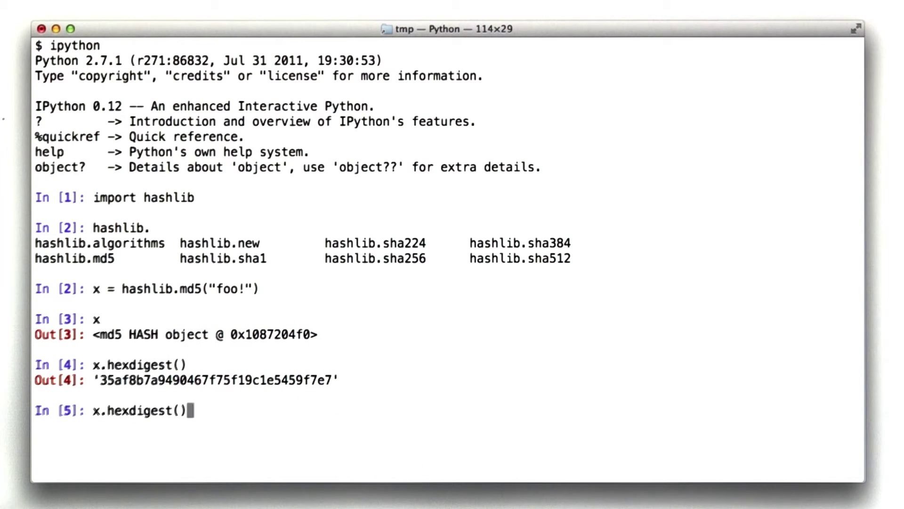
{"action": "key", "text": "ctrl+u"}
{"action": "type", "text": "hashlib.md5(\"hello hello\""}
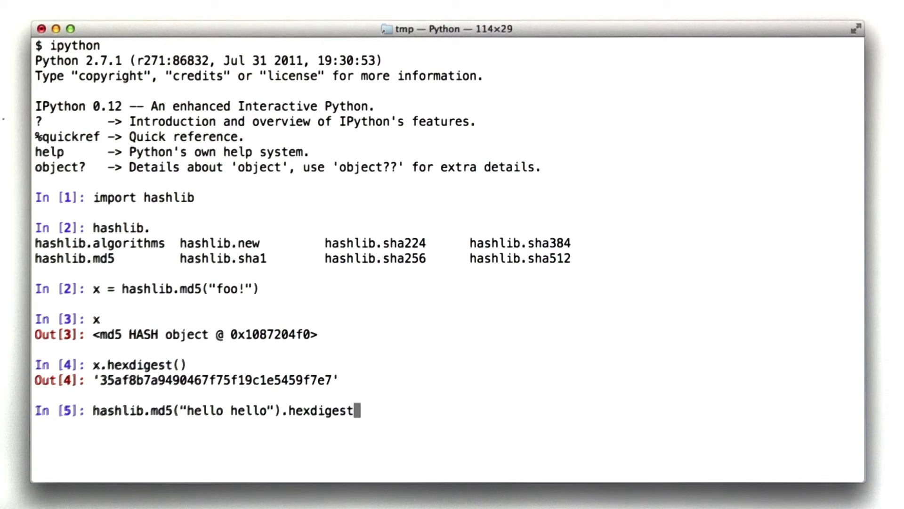
Step: Edit the recalled hash command to "hello hellO" and run it, getting 263ac69e8be54cdc5baeb3638a63709e
{"action": "key", "text": "Up"}
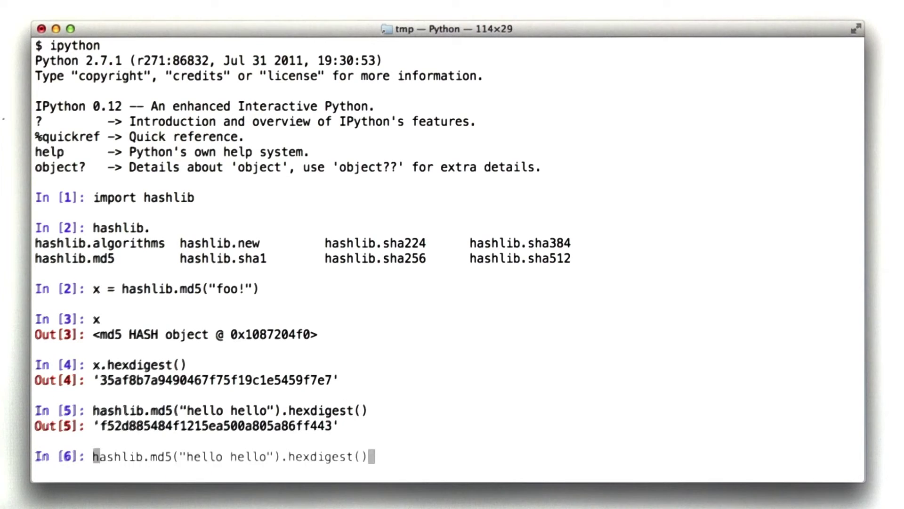
{"action": "key", "text": "Left"}
{"action": "key", "text": "Left"}
{"action": "key", "text": "BackSpace"}
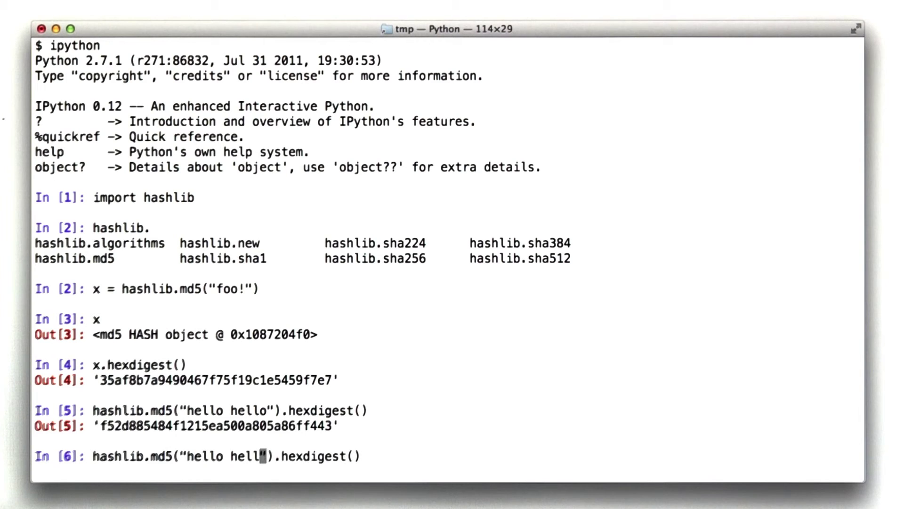
{"action": "type", "text": "O"}
{"action": "key", "text": "Return"}
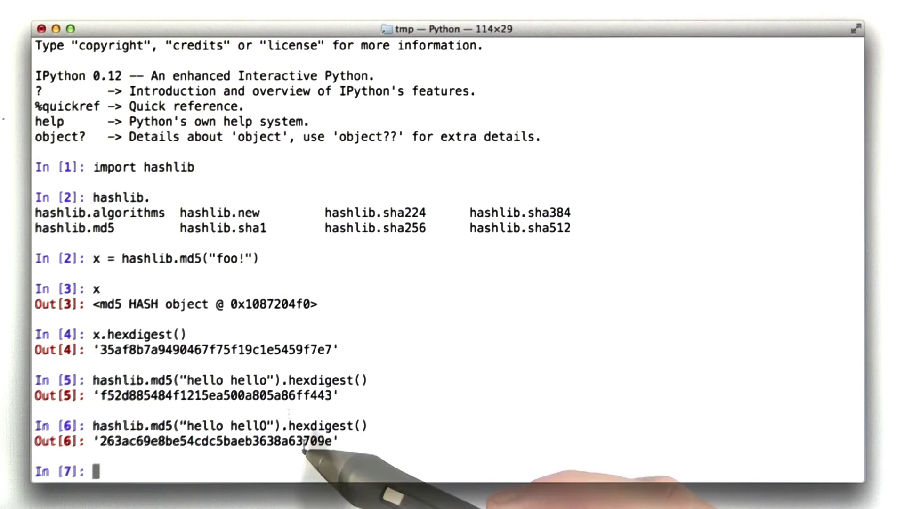
Step: Change "hellO" back to "hello hello" and rehash, reproducing f52d885484f1215ea500a805a86ff443
{"action": "key", "text": "Up"}
{"action": "key", "text": "Left"}
{"action": "key", "text": "BackSpace"}
{"action": "type", "text": "o"}
{"action": "key", "text": "Return"}
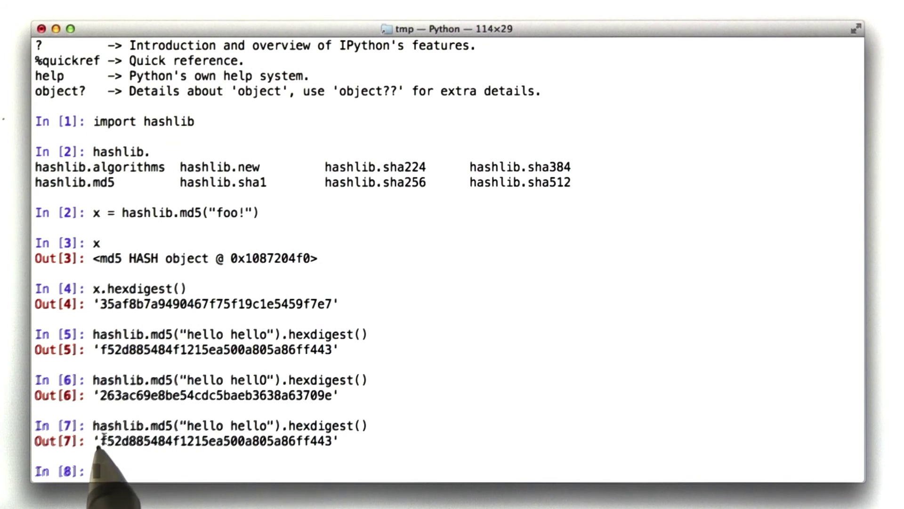
Step: Highlight the opening characters of the Out[5] digest
{"action": "left_click_drag", "start_coordinate": [100, 350], "coordinate": [132, 351]}
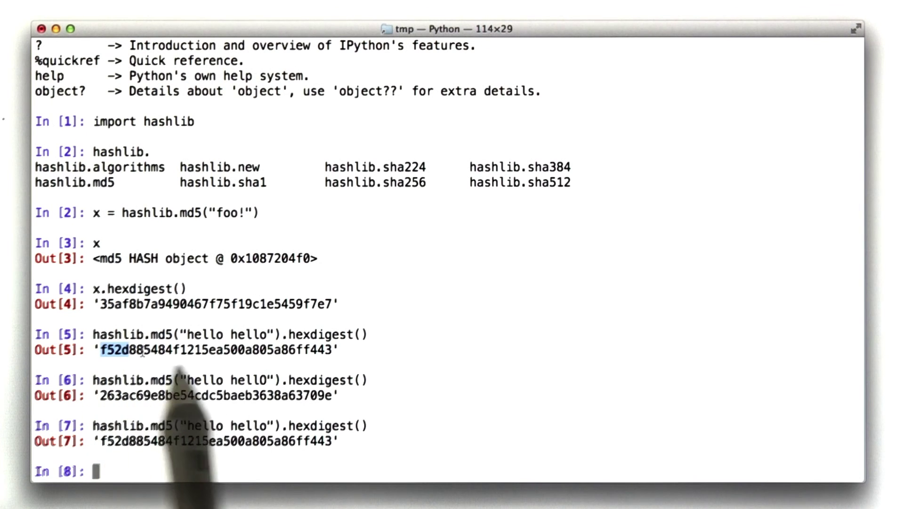
{"action": "left_click", "coordinate": [358, 351]}
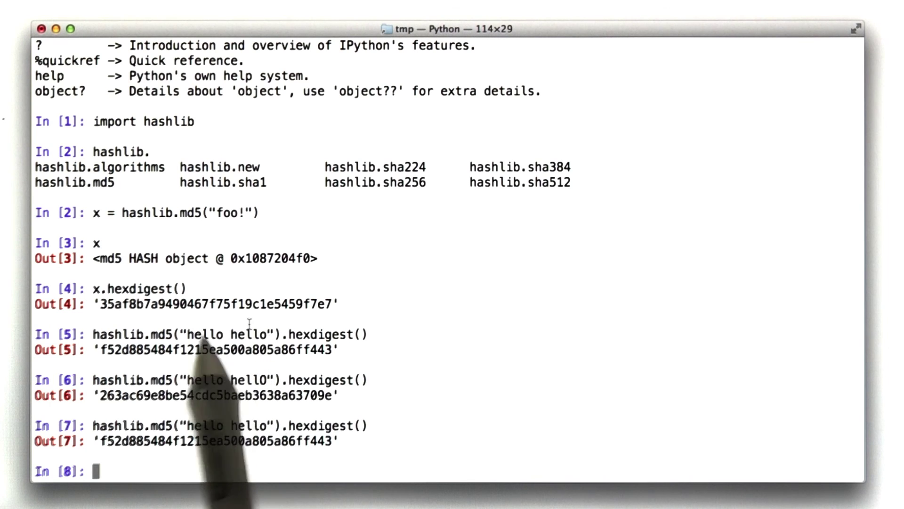
{"action": "left_click_drag", "start_coordinate": [101, 350], "coordinate": [151, 349]}
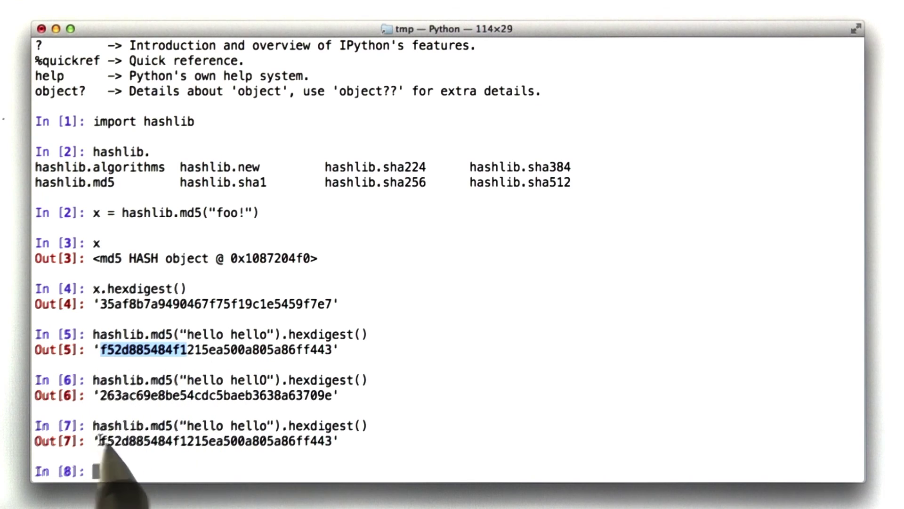